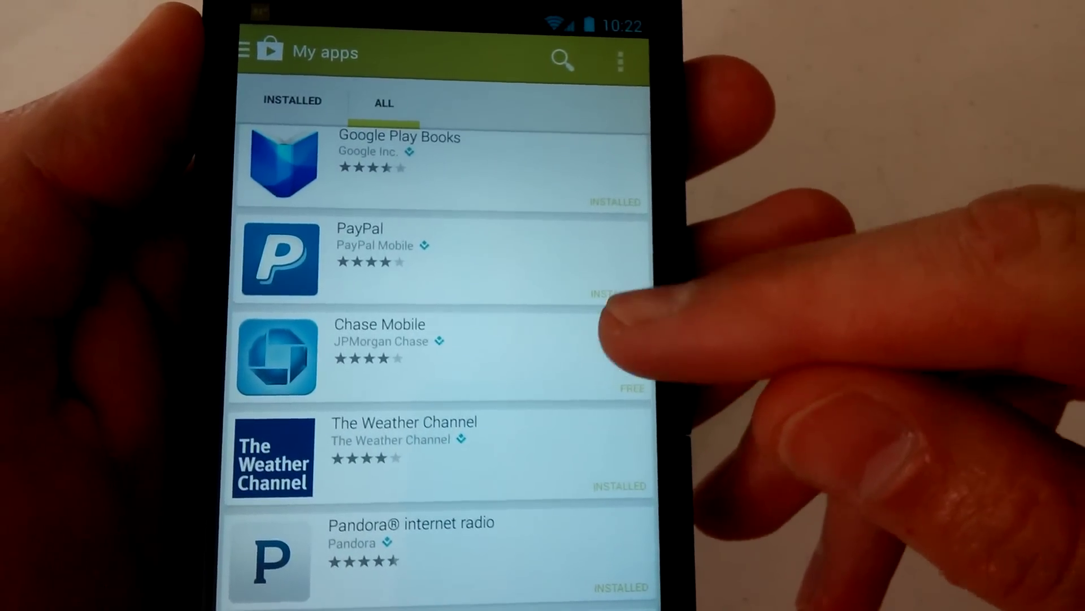
Step: Remove Chase Mobile from the My apps list and confirm the Remove dialog
click(631, 326)
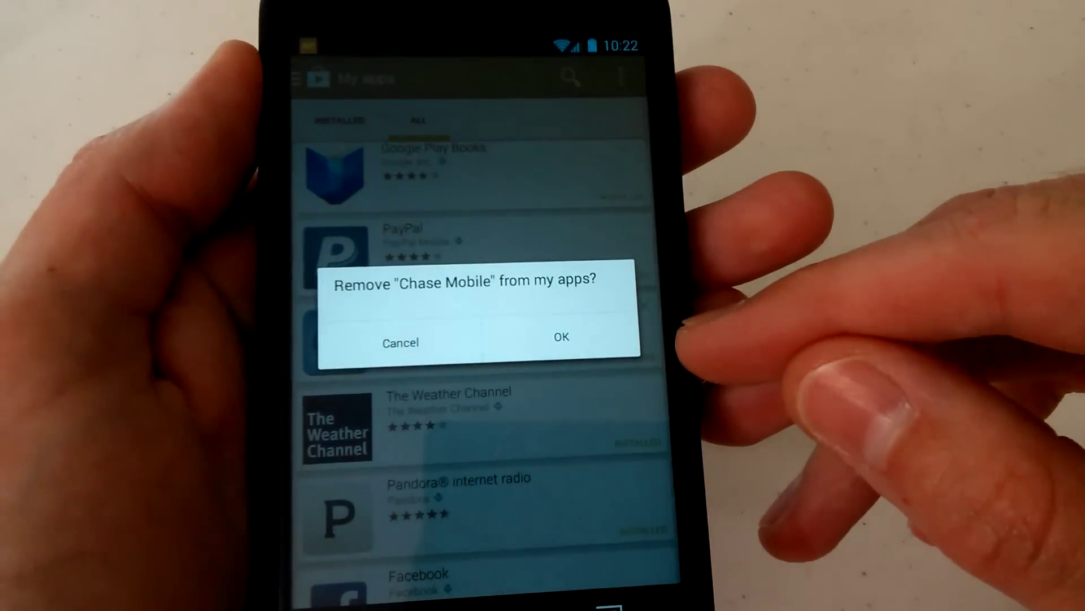
click(563, 338)
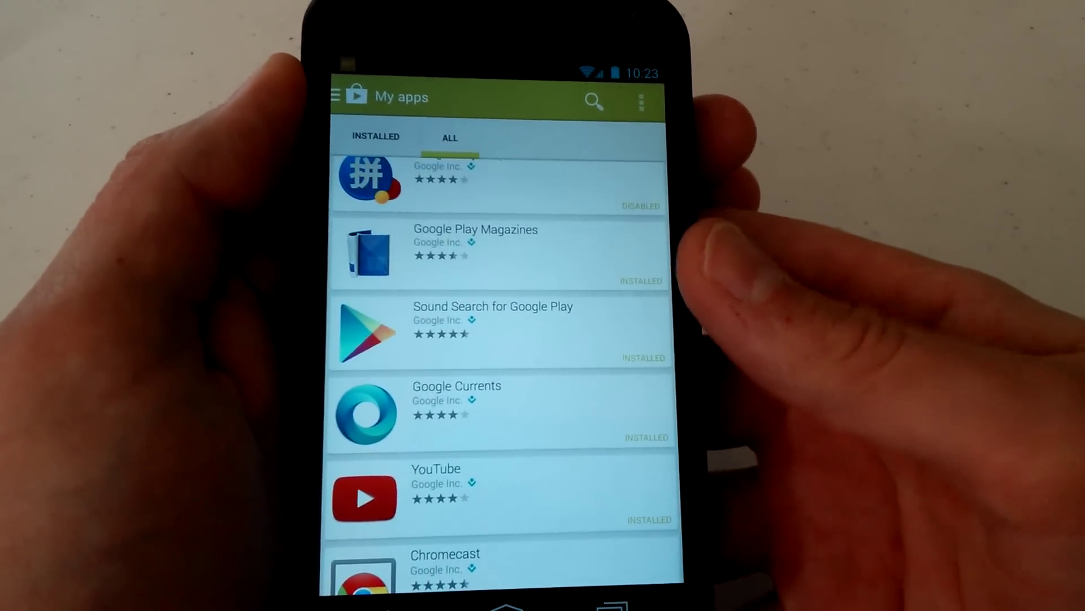
scroll(509, 297, up, 10)
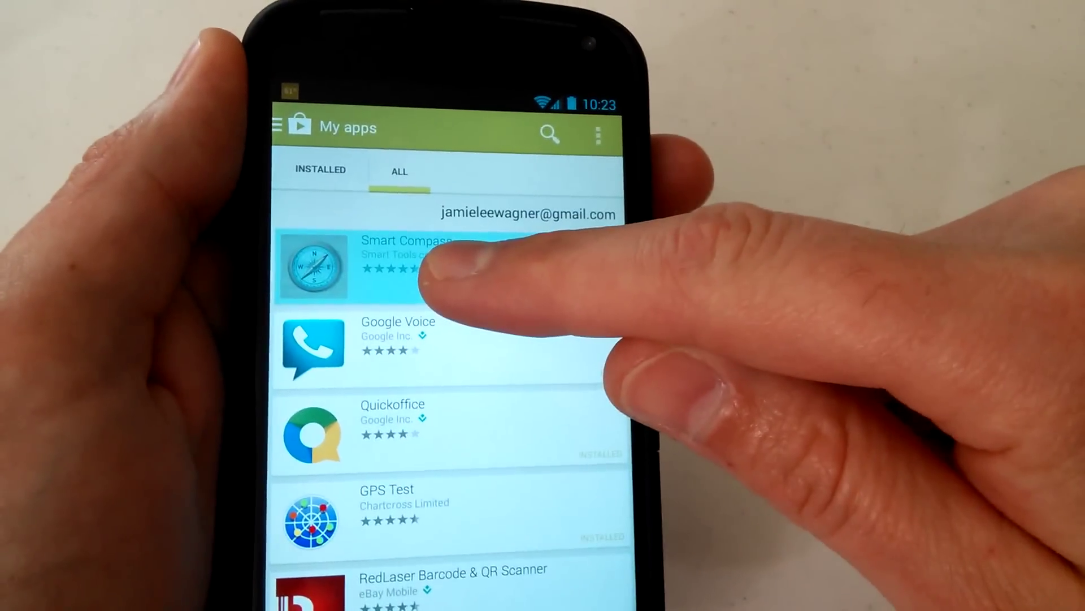
click(441, 272)
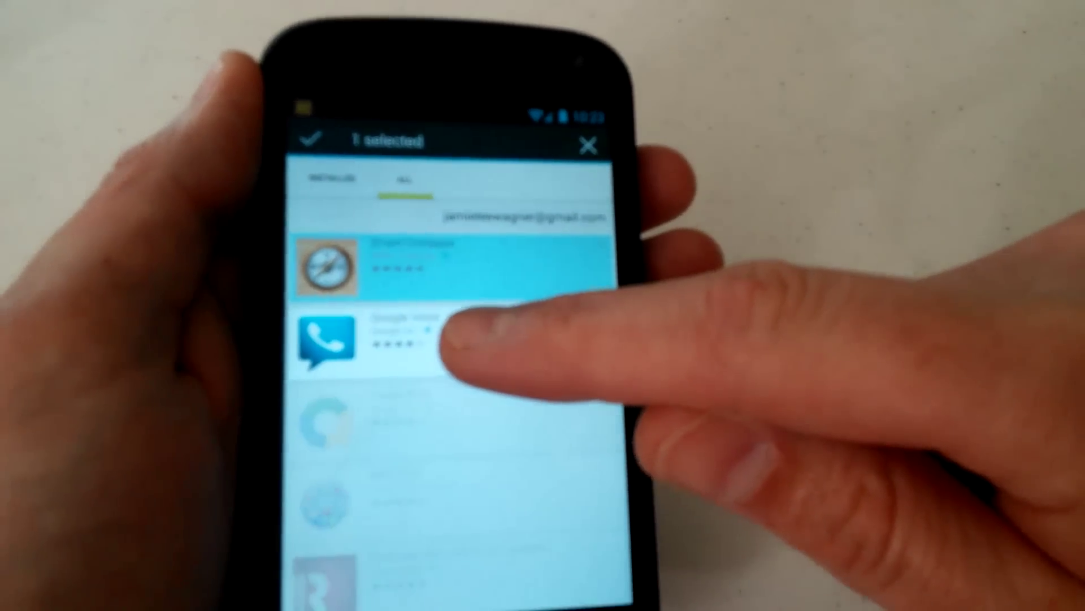
click(467, 340)
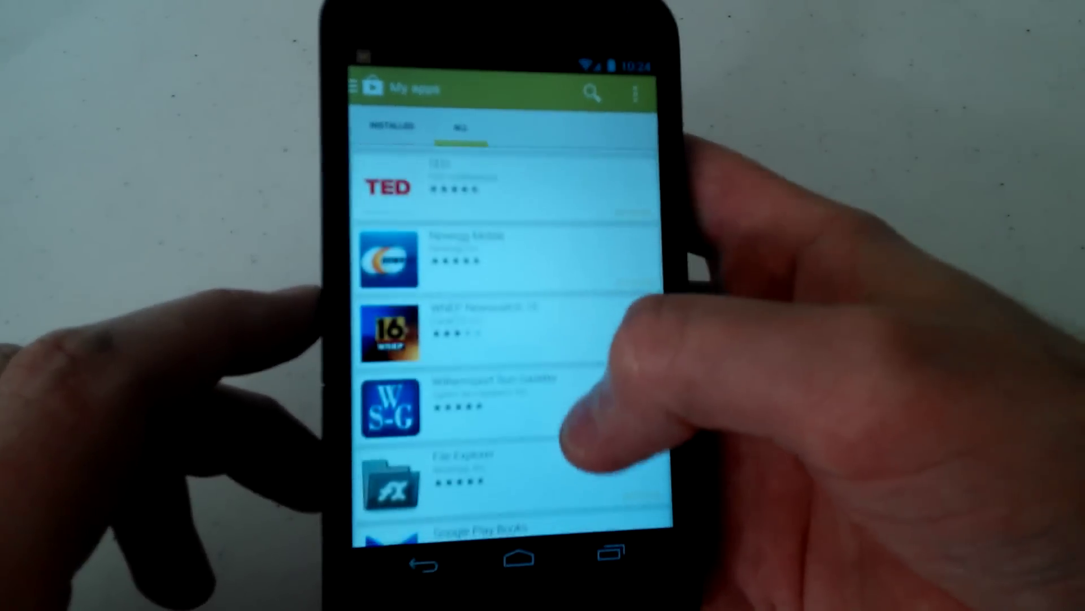
scroll(509, 339, down, 8)
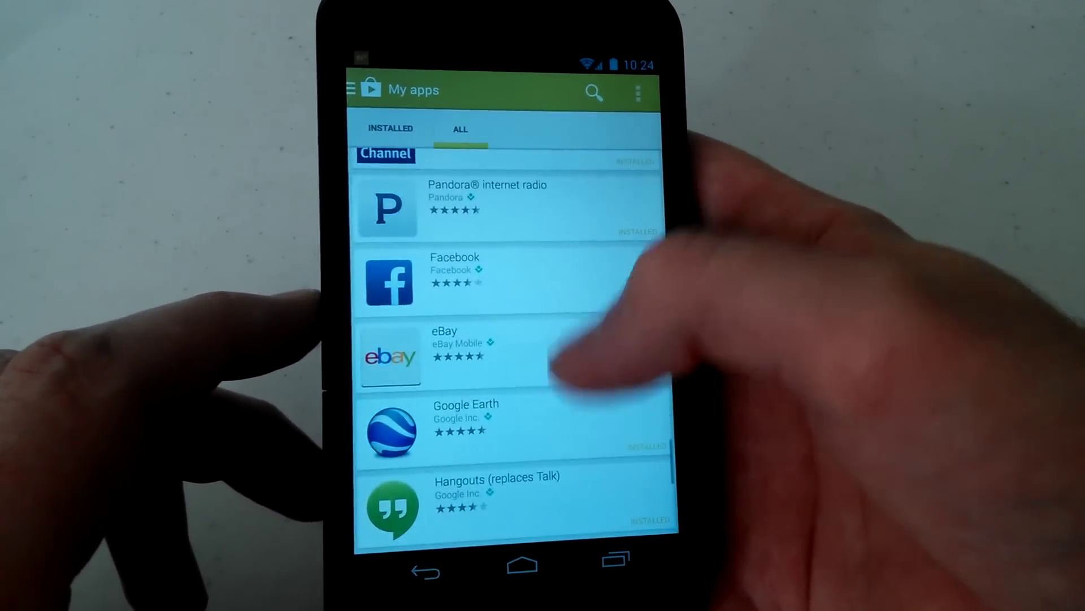
scroll(509, 340, down, 5)
scroll(509, 339, down, 5)
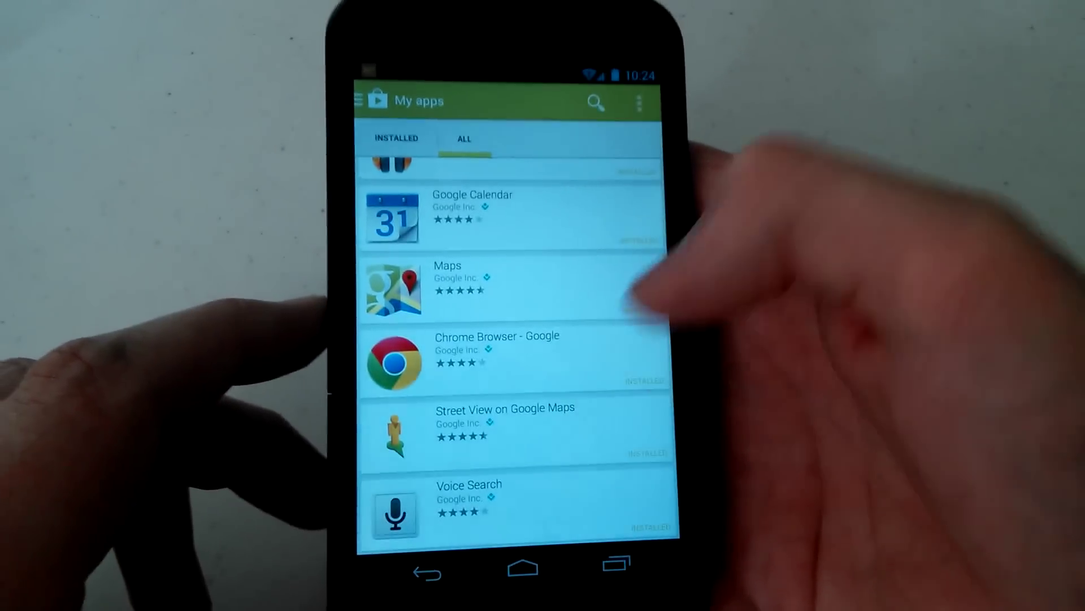
click(522, 562)
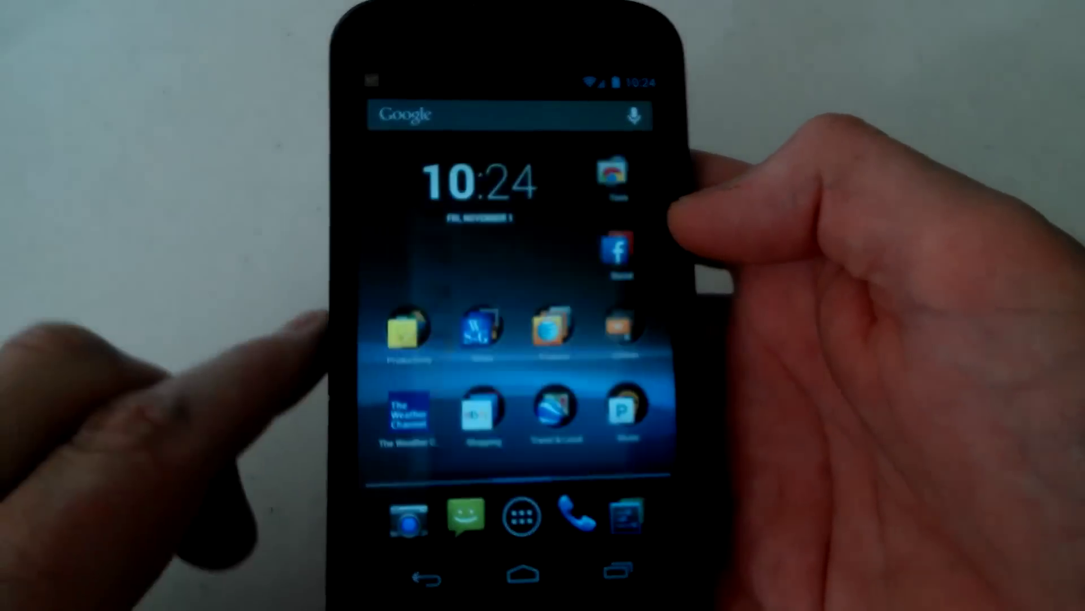